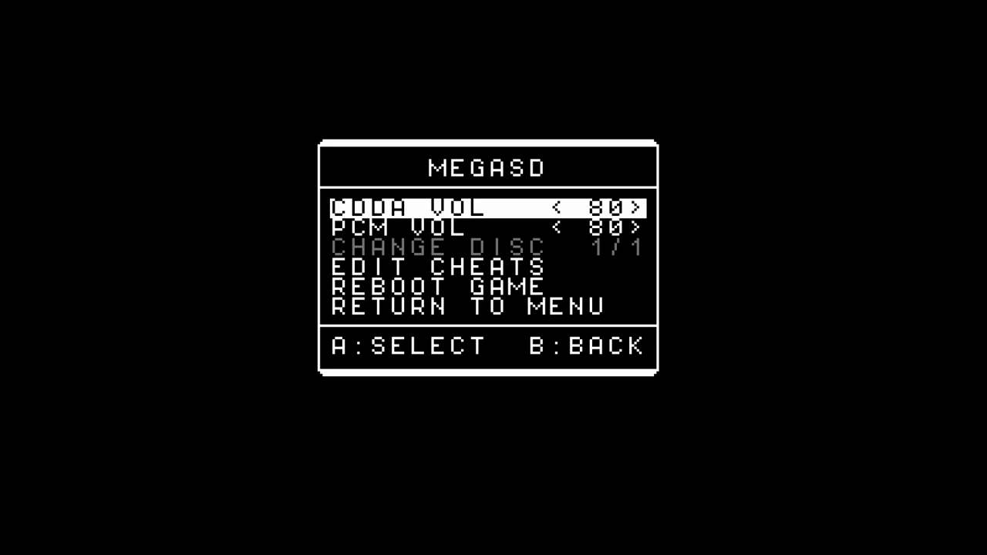
# Examine the in-game menu options for CDDA and PCM volume, disc changing and cheat editing.
pyautogui.press('Down')
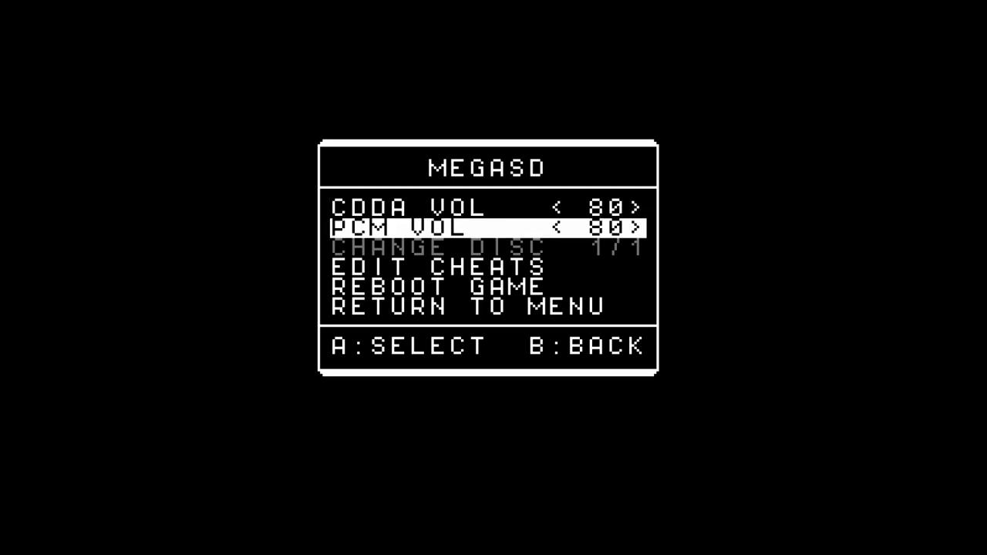
pyautogui.press('Up')
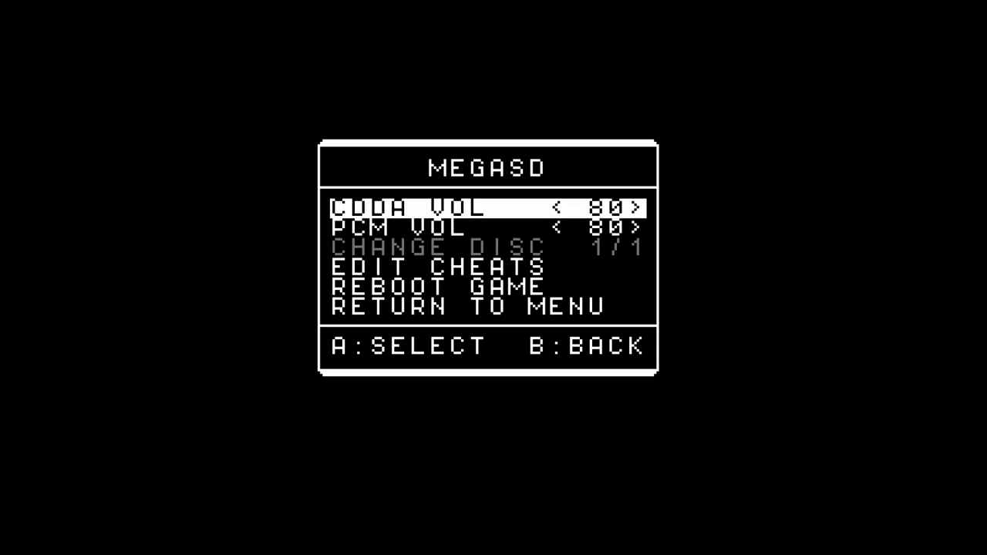
pyautogui.press('Down')
pyautogui.press('Down')
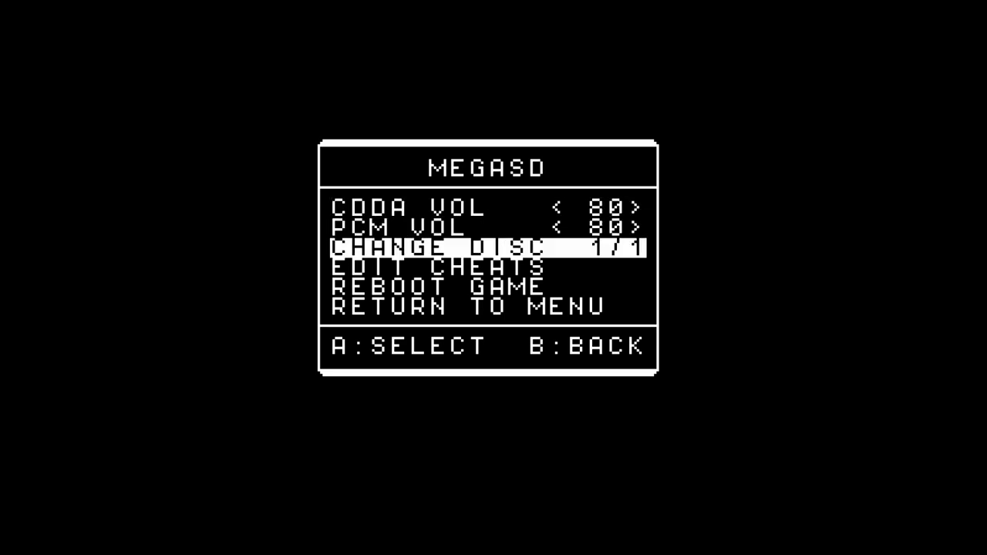
pyautogui.press('Down')
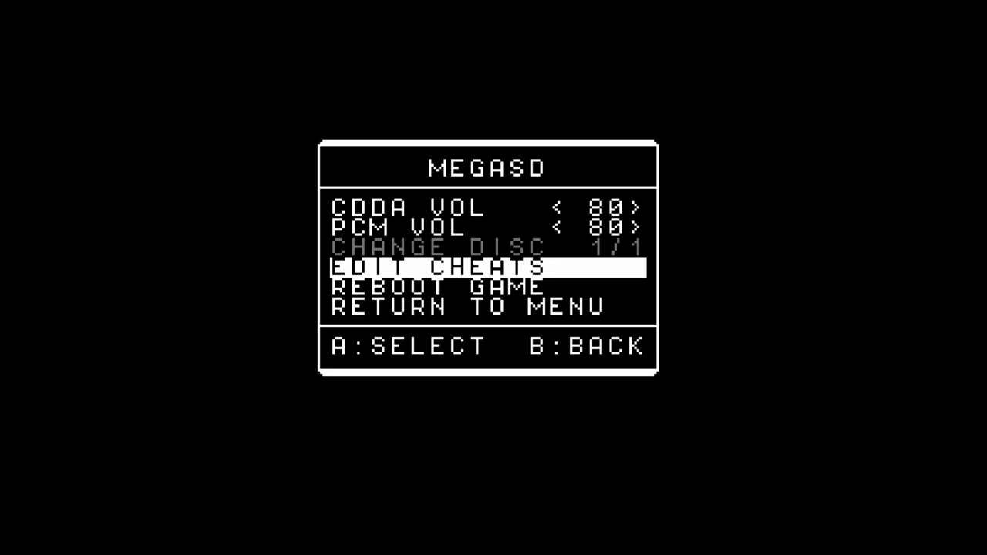
pyautogui.press('Return')
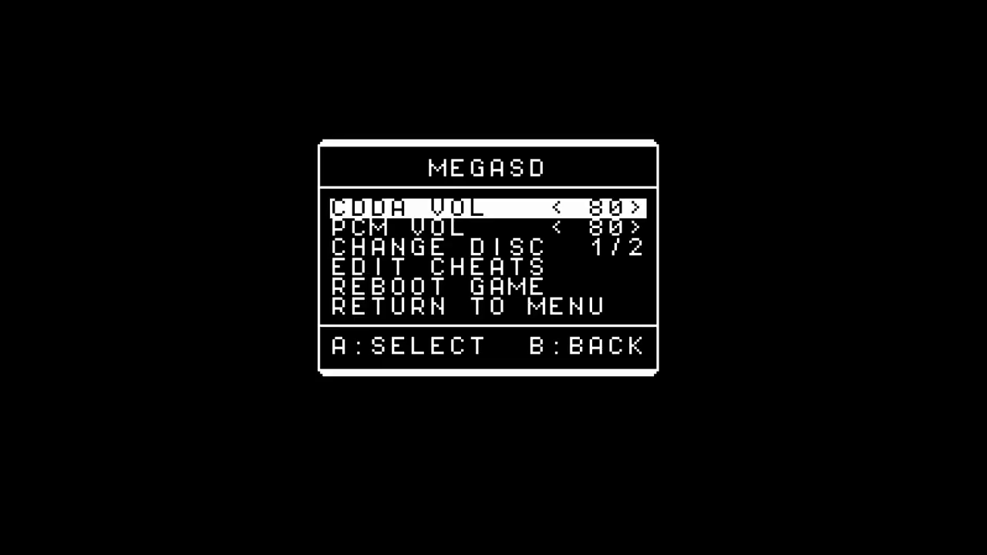
pyautogui.press('Down')
pyautogui.press('Down')
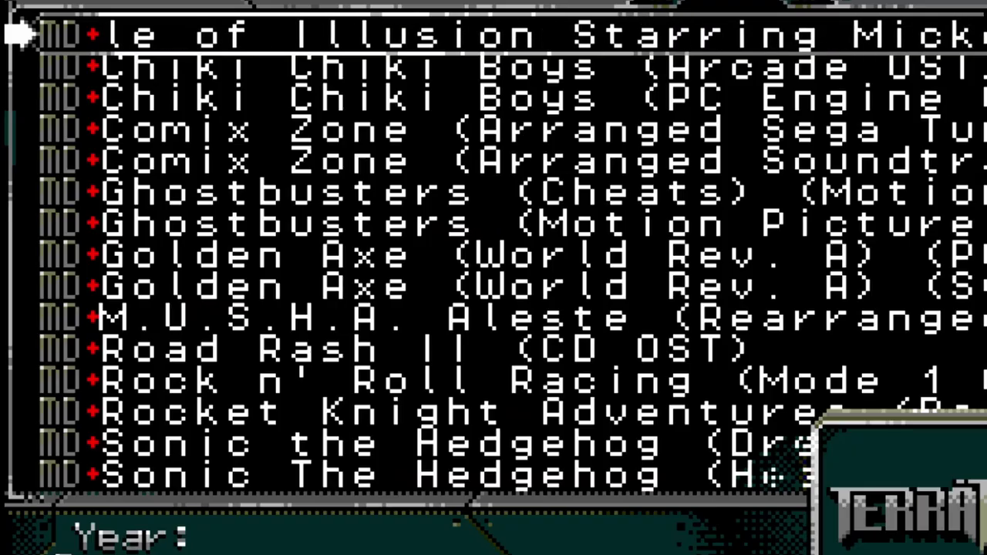
pyautogui.press('Down')
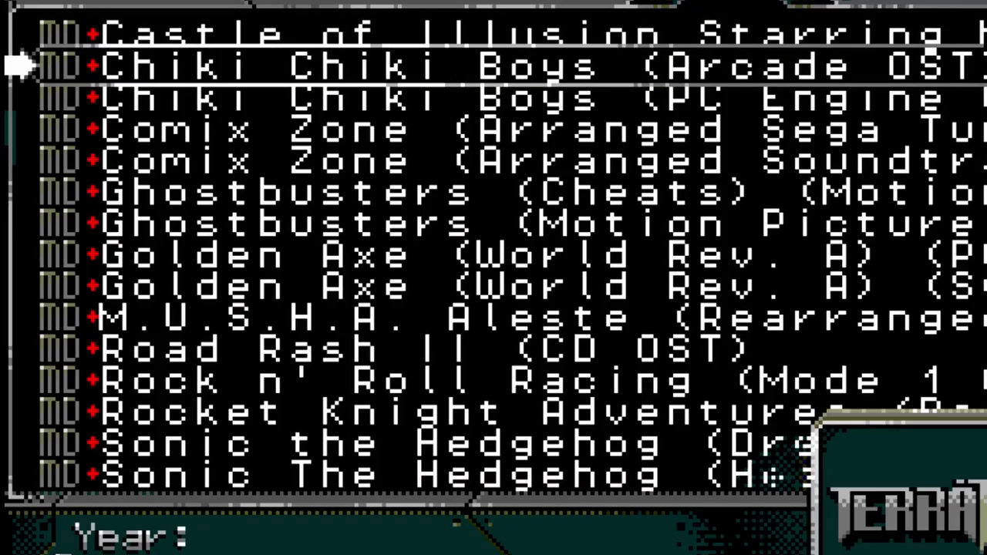
pyautogui.press('Down')
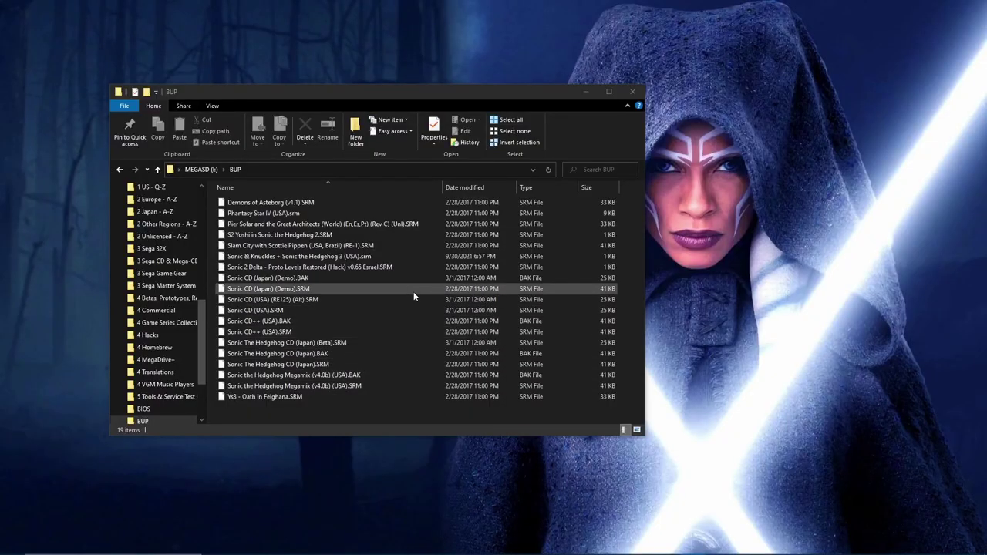
# In File Explorer, copy the Sonic & Knuckles + Sonic the Hedgehog 3 (USA).srm save from MEGASD's BUP folder into MED_PRO's MEGA\saves\smd-bram folder.
pyautogui.click(395, 261)
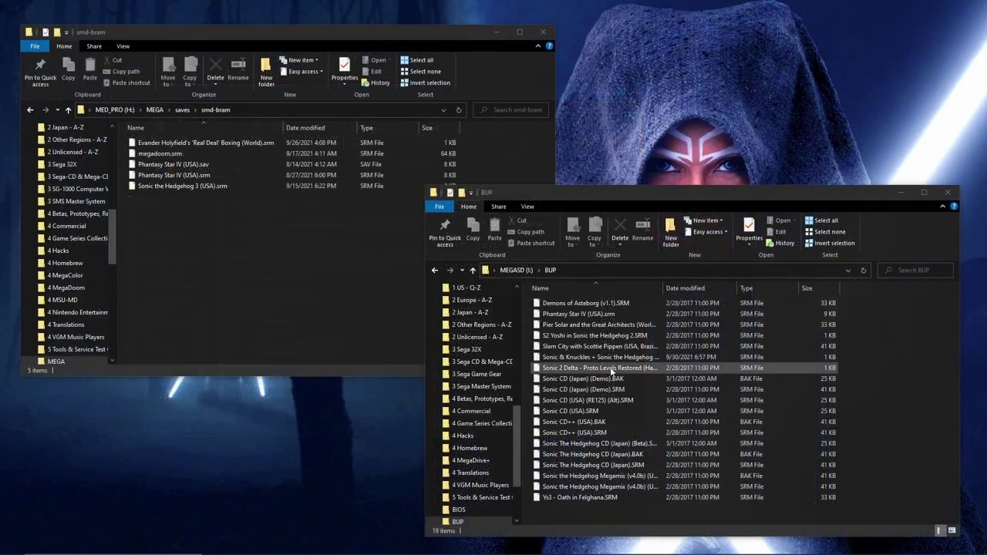
pyautogui.rightClick(616, 360)
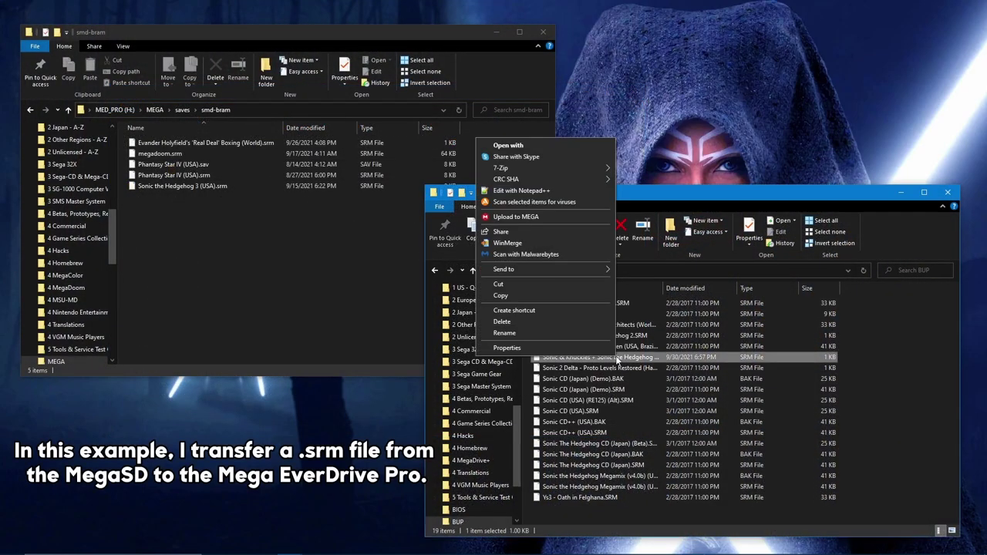
pyautogui.click(509, 296)
pyautogui.click(175, 227)
pyautogui.rightClick(175, 227)
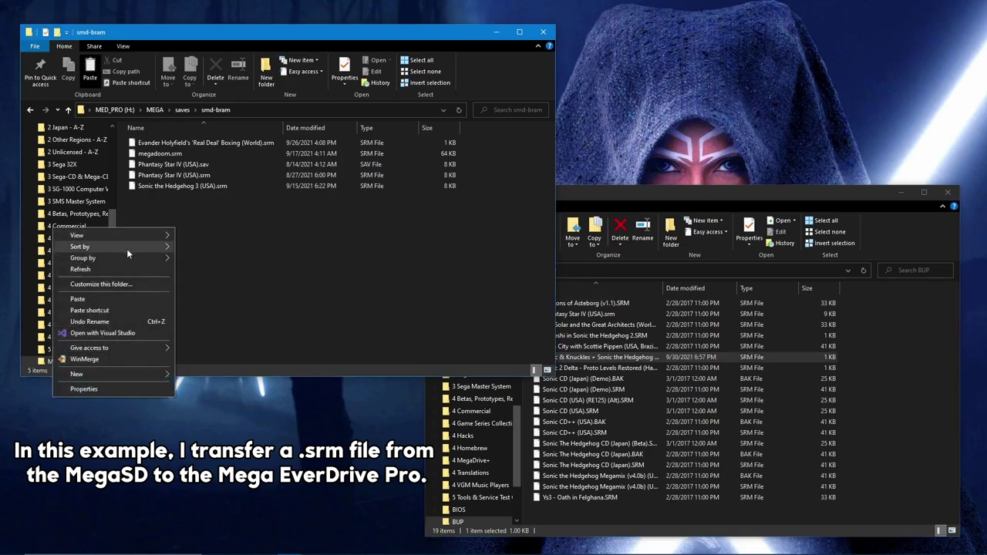
pyautogui.click(88, 297)
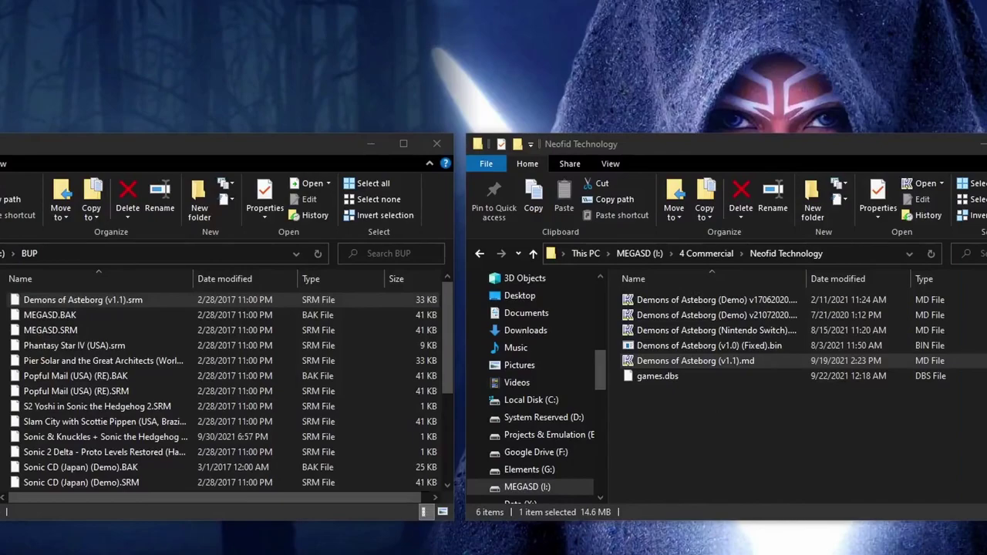
# Compare the file names of the Demons of Asteborg (v1.1).srm save and the Demons of Asteborg (v1.1).md game.
pyautogui.click(164, 300)
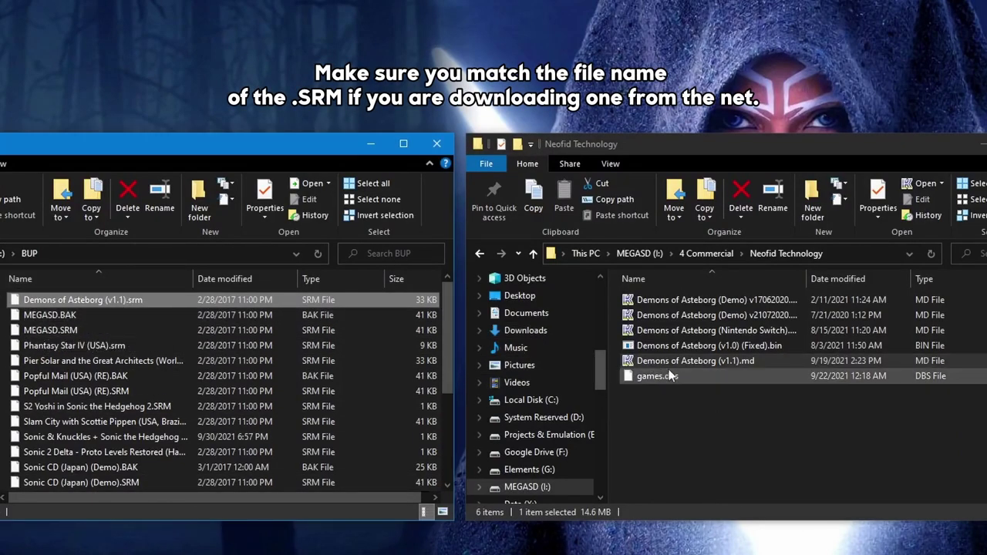
pyautogui.click(730, 362)
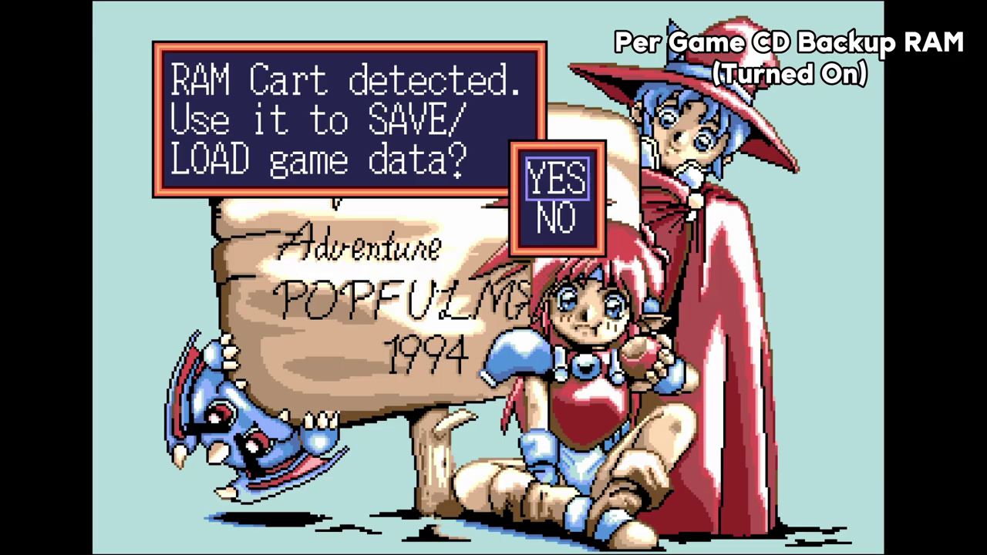
# Accept the RAM cart for Popful Mail's game data and examine the .SRM and .BAK save files in the BUP folder.
pyautogui.press('Return')
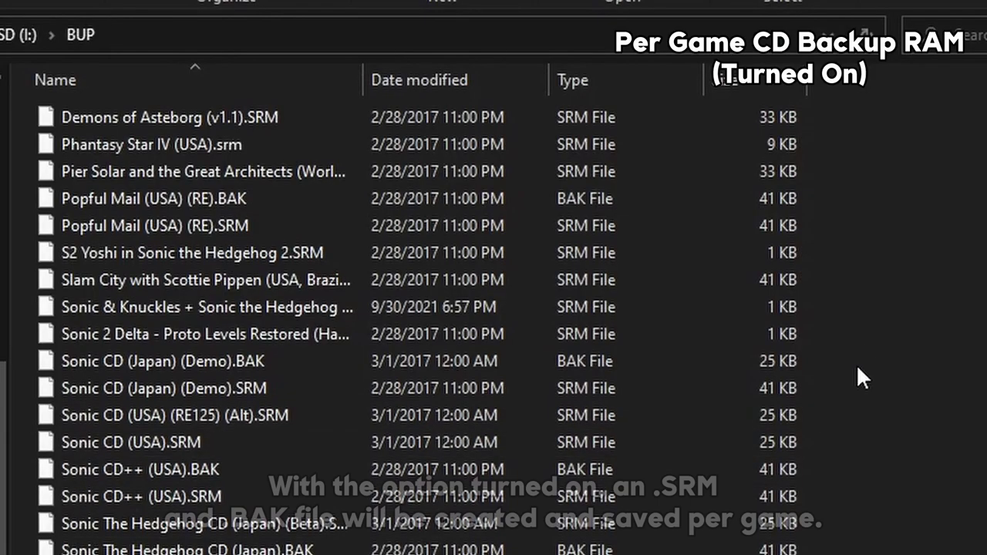
pyautogui.moveTo(869, 190); pyautogui.dragTo(780, 230)
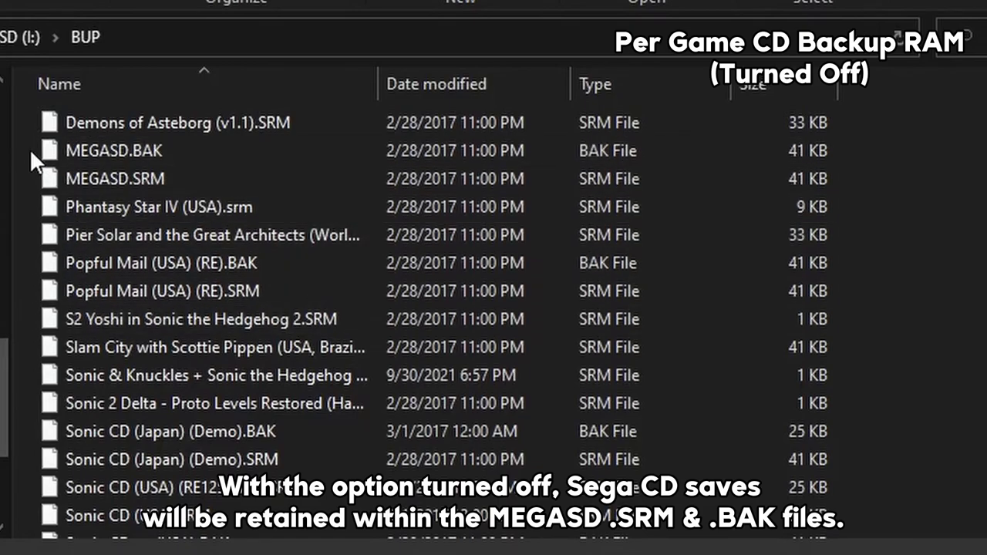
pyautogui.moveTo(24, 146); pyautogui.dragTo(52, 175)
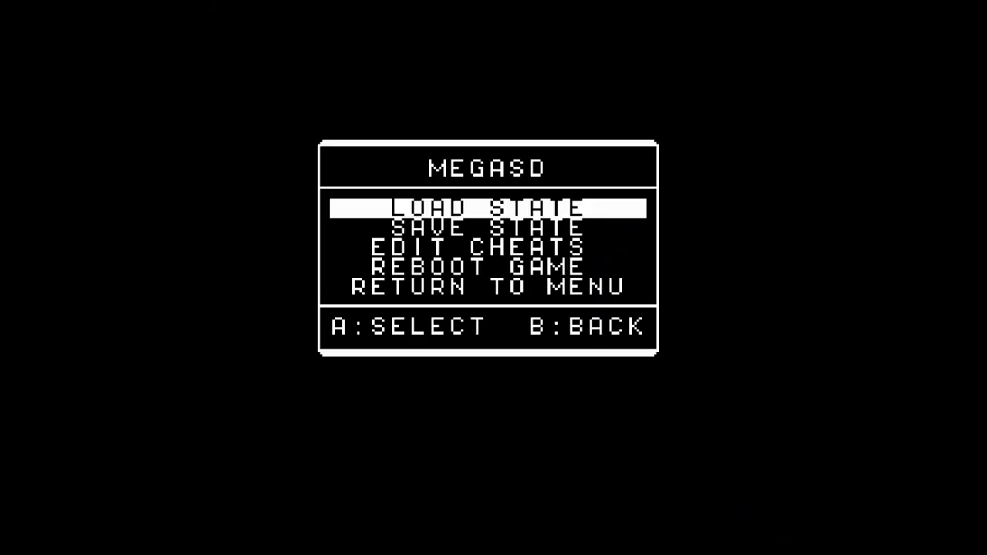
# Open the save state list from the in-game menu and look through slots 1 to 8 and the extra slot.
pyautogui.press('Down')
pyautogui.press('Return')
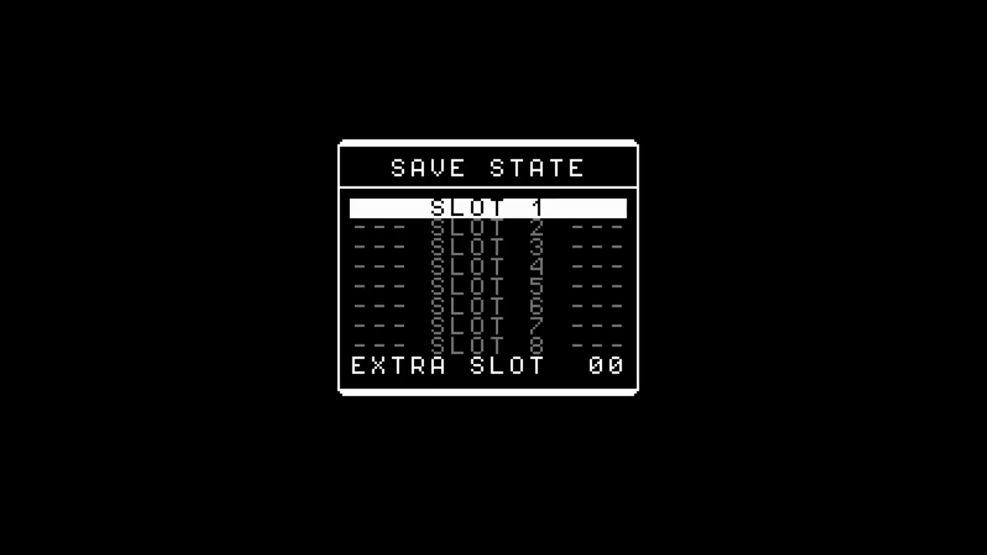
pyautogui.press('Down')
pyautogui.press('Down')
pyautogui.press('Down')
pyautogui.press('Down')
pyautogui.press('Down')
pyautogui.press('Down')
pyautogui.press('Down')
pyautogui.press('Down')
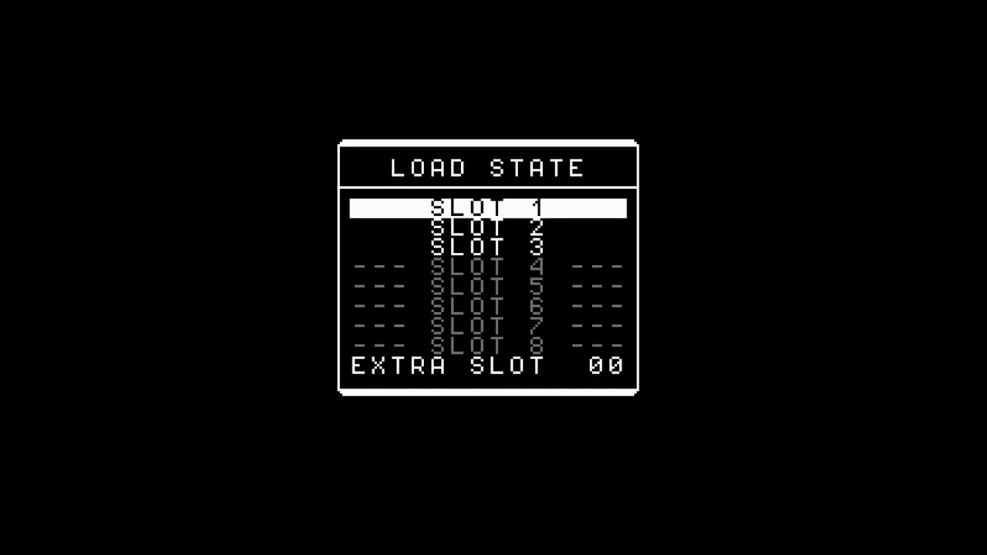
# Load the saved game state from slot 1.
pyautogui.press('Return')
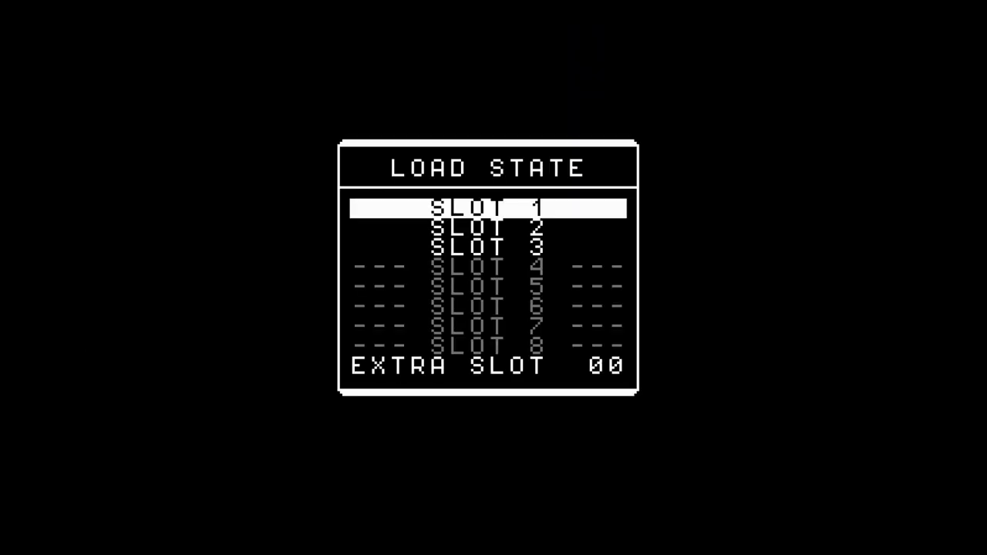
pyautogui.press('Return')
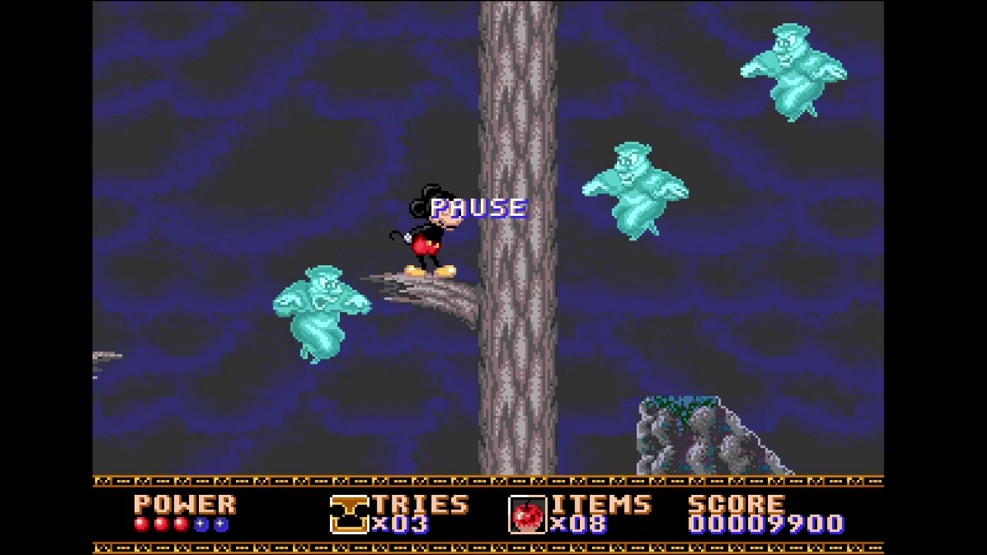
# Bring up the in-game menu over the paused Mickey Mouse game and load another saved state.
pyautogui.press('F4')
pyautogui.press('Down')
pyautogui.press('Down')
pyautogui.press('Return')
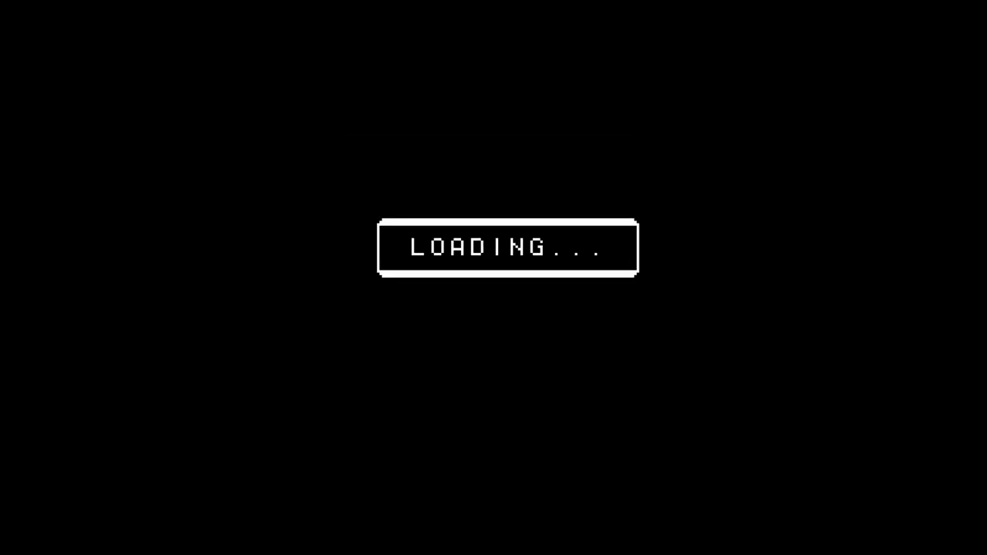